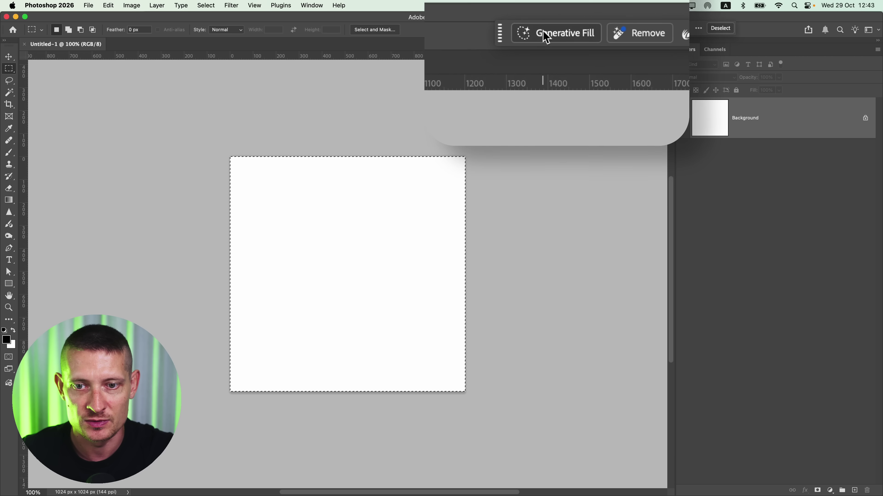
Step: Generate a 'fox in the forest' image with Generative Fill using the Gemini 2.5 (Nano Banana) model
click(556, 30)
drag(525, 30, 234, 199)
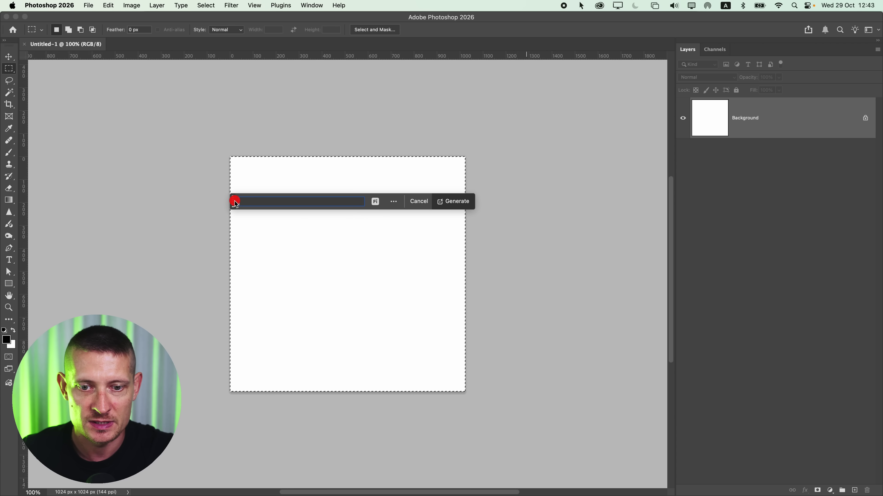
click(379, 202)
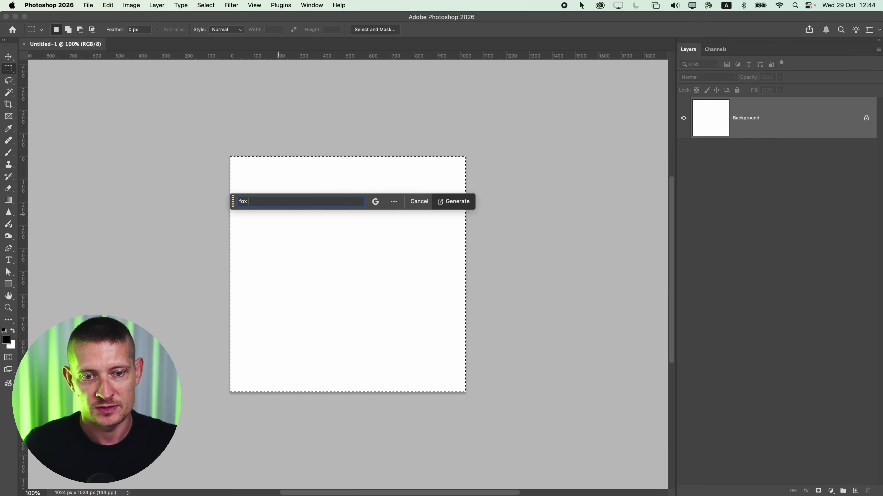
text(in t)
text(he forest)
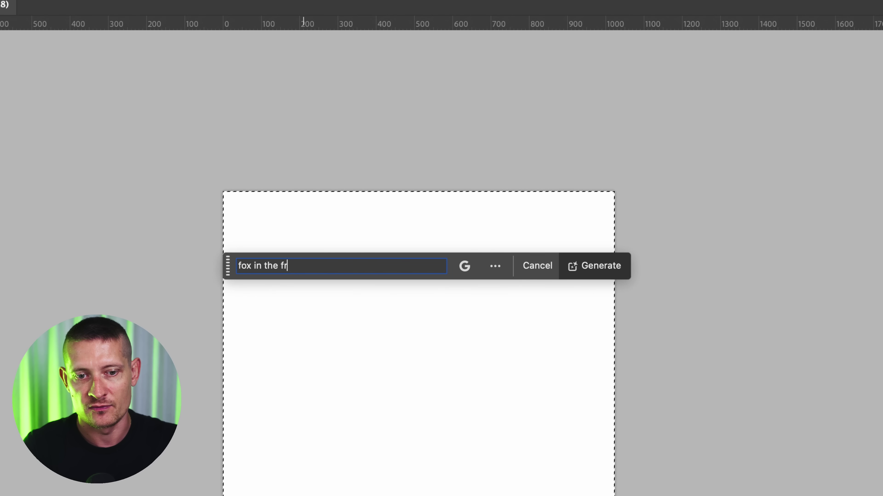
click(416, 231)
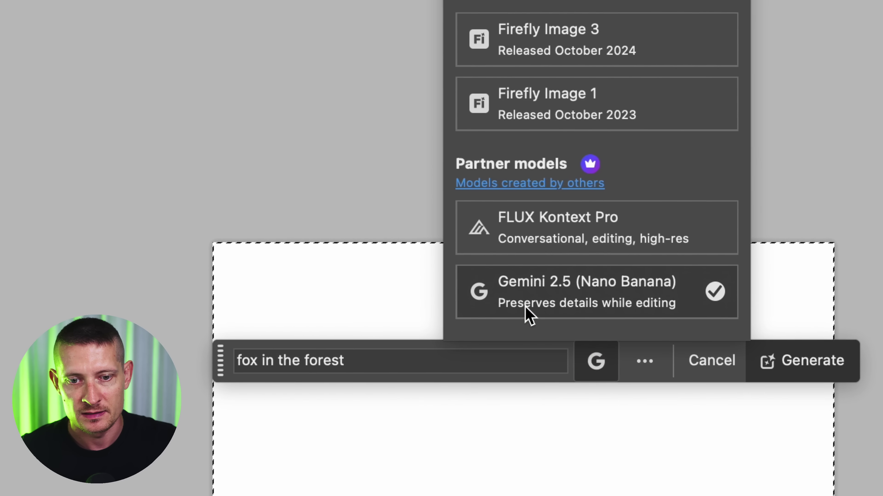
click(538, 292)
click(806, 358)
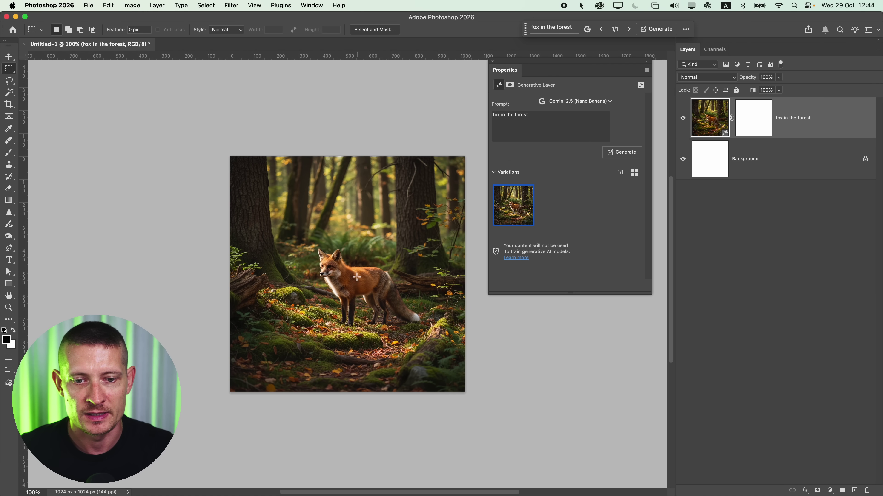
scroll(357, 277, up, 5)
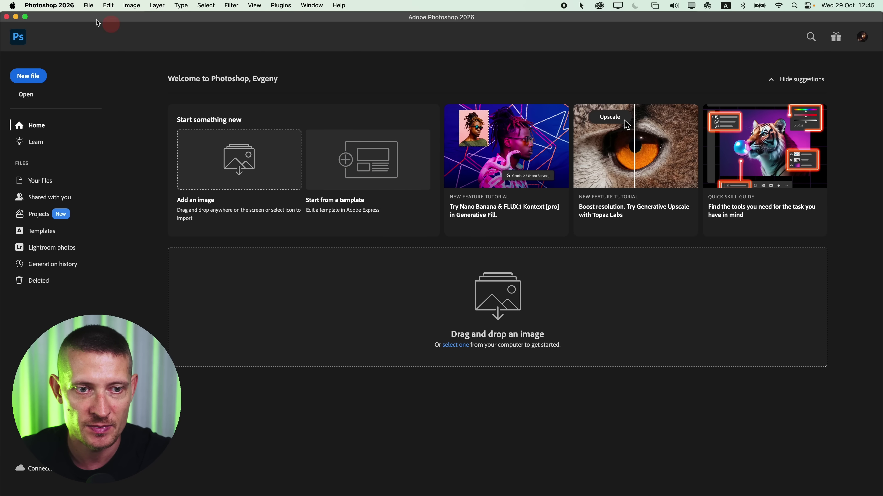
Step: Open the hummingbird photo Bird.jpg
click(89, 6)
click(97, 25)
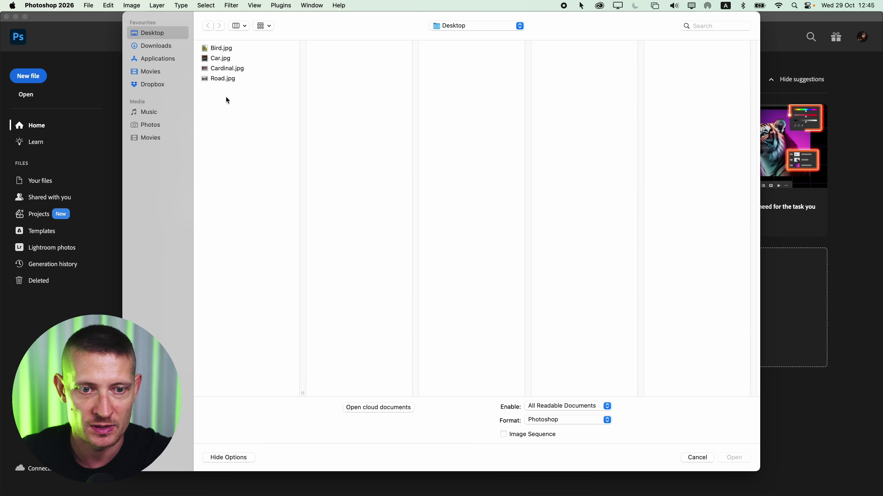
click(237, 69)
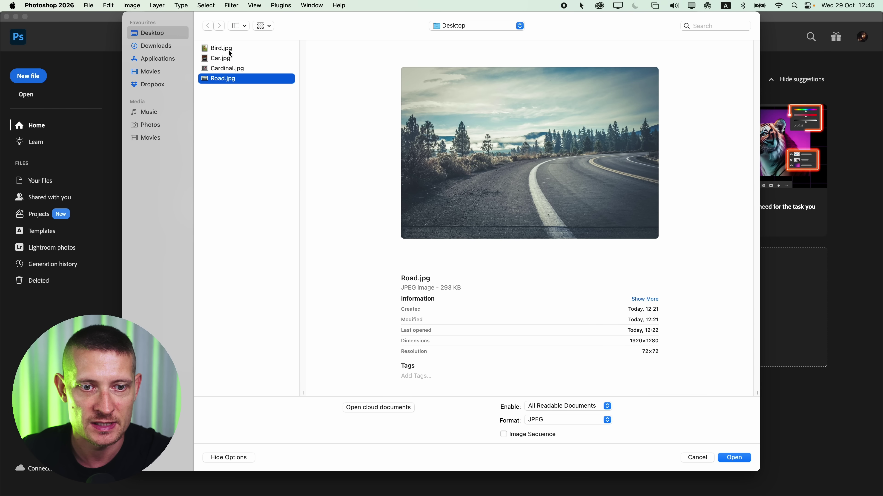
click(227, 49)
click(739, 459)
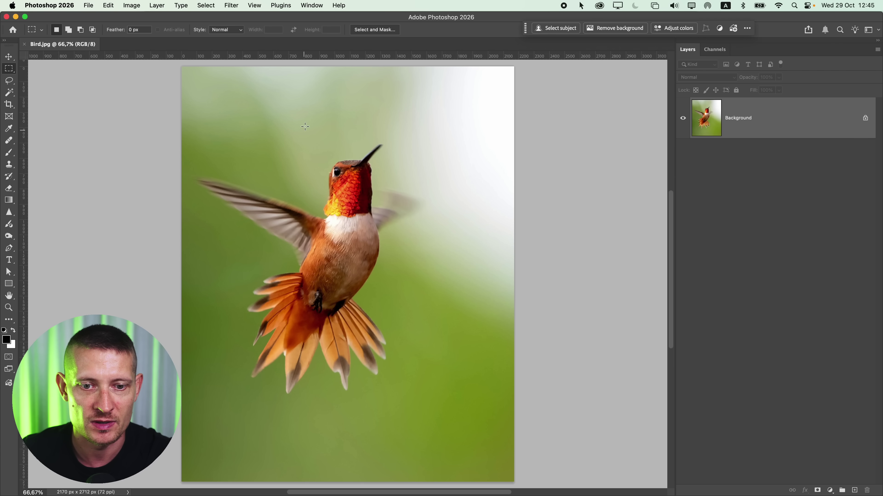
Step: Start Generative Upscale on the bird photo and view its model options
click(130, 5)
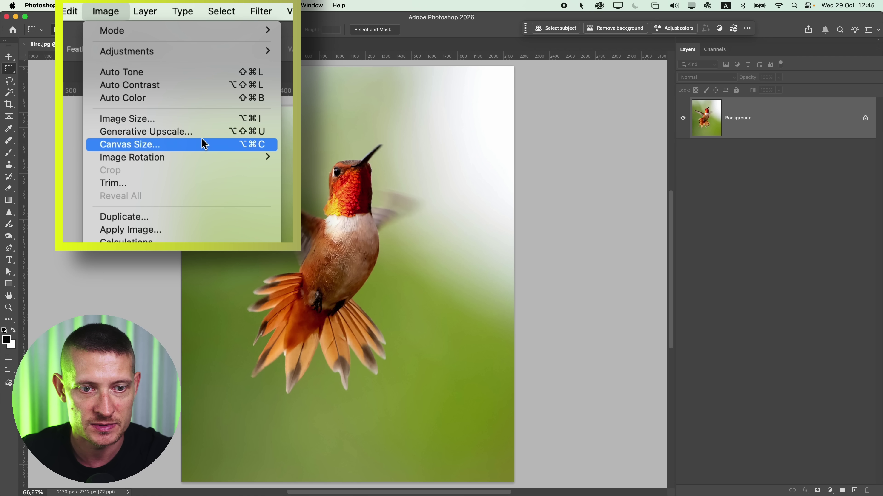
click(188, 78)
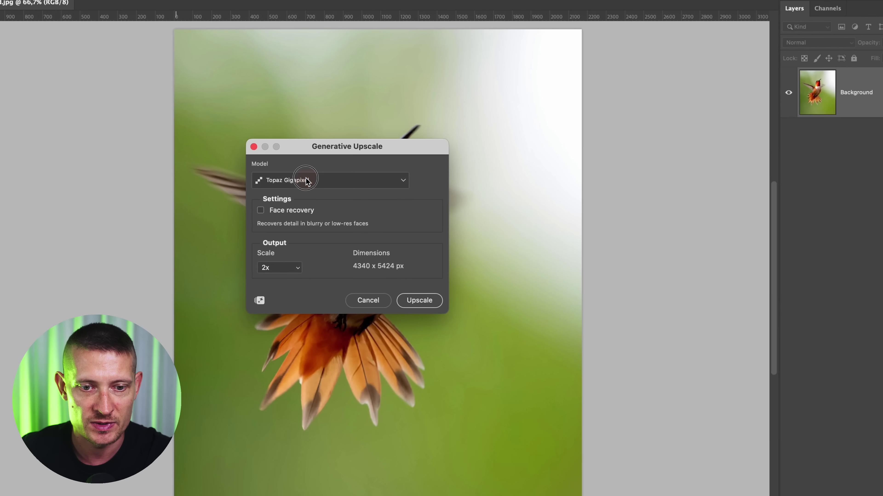
click(319, 186)
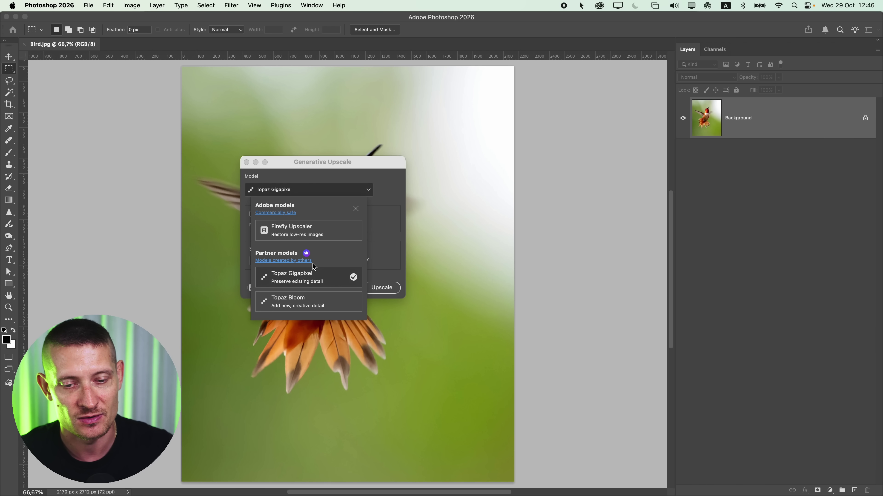
Step: Keep Topaz Gigapixel as the Generative Upscale model
click(317, 277)
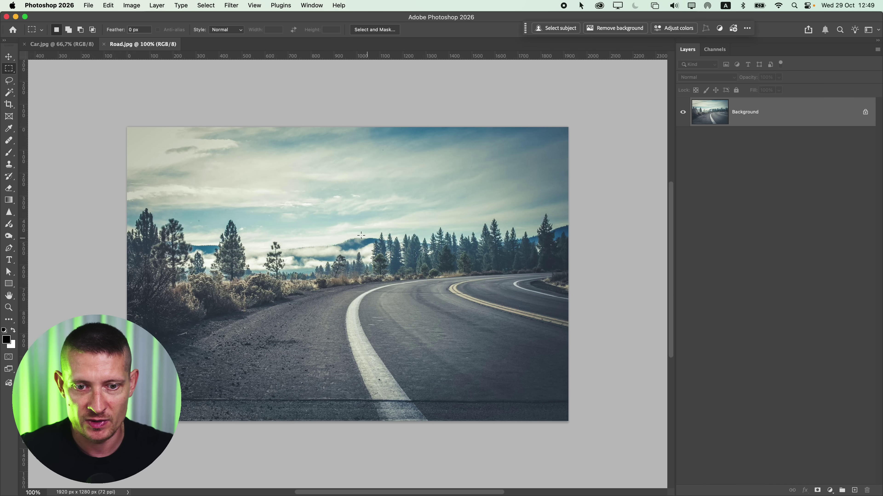
Step: In Car.jpg, select the car as the subject and mask out its background
click(97, 47)
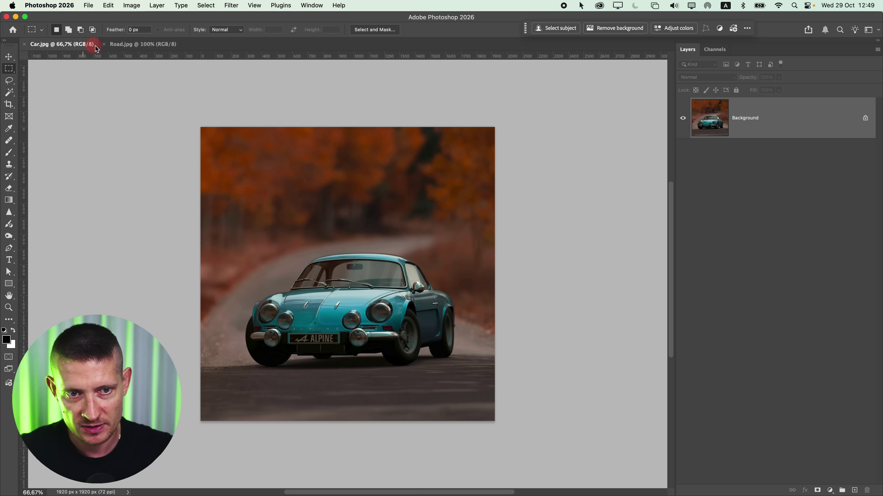
click(207, 6)
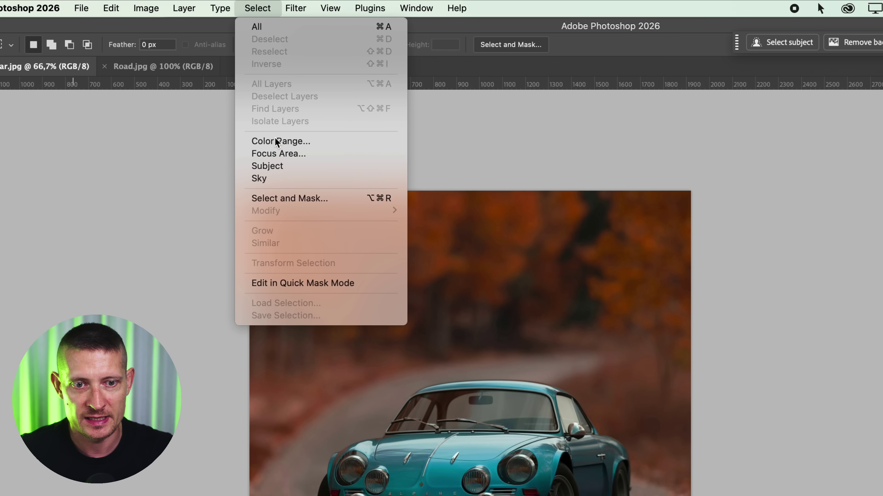
click(214, 106)
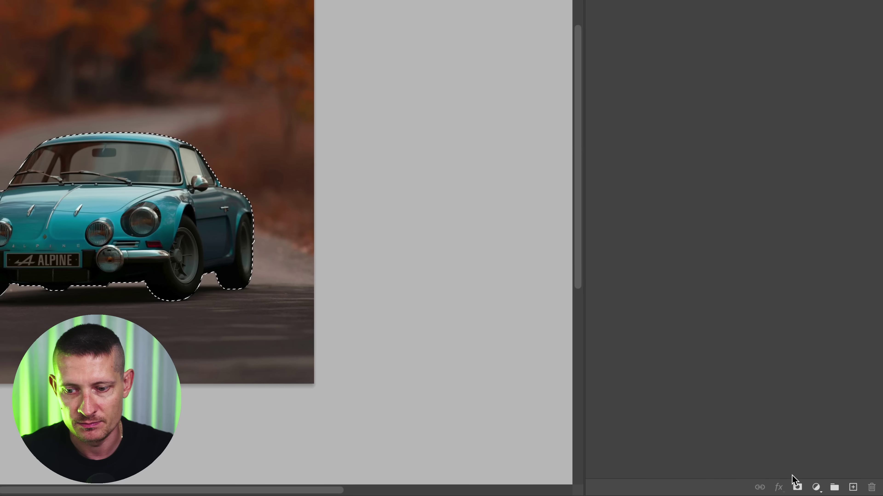
click(817, 491)
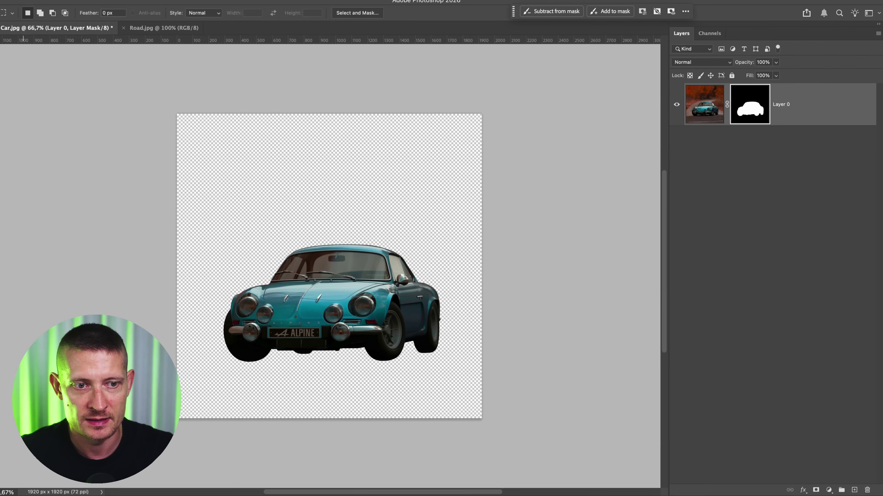
Step: Move the car layer into Road.jpg, shrink it, and place it on the road right of centre
key(v)
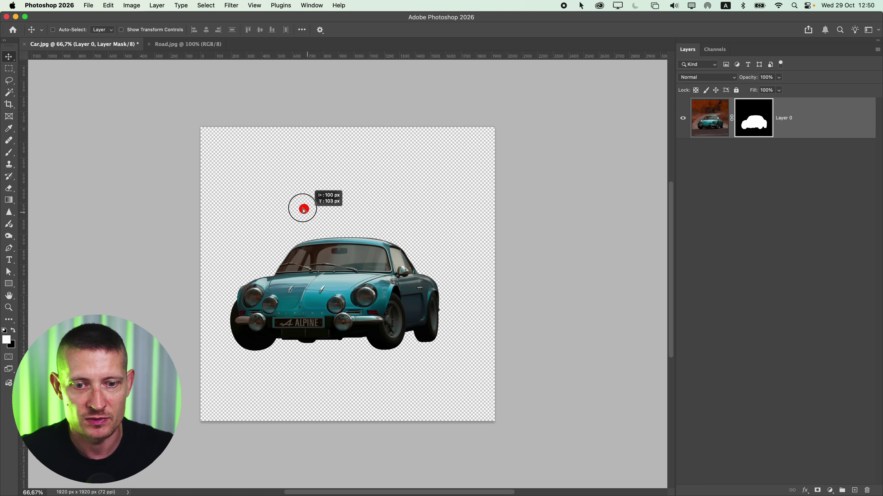
drag(280, 195, 345, 200)
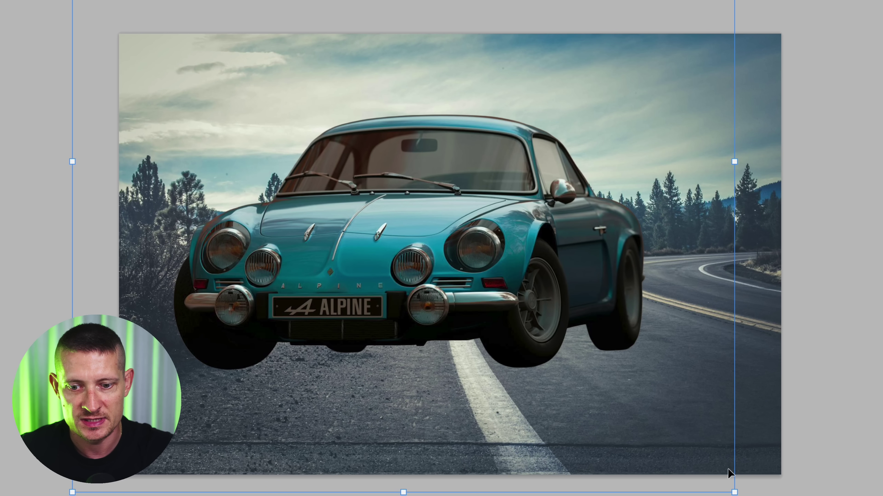
drag(730, 473, 532, 277)
drag(382, 101, 574, 247)
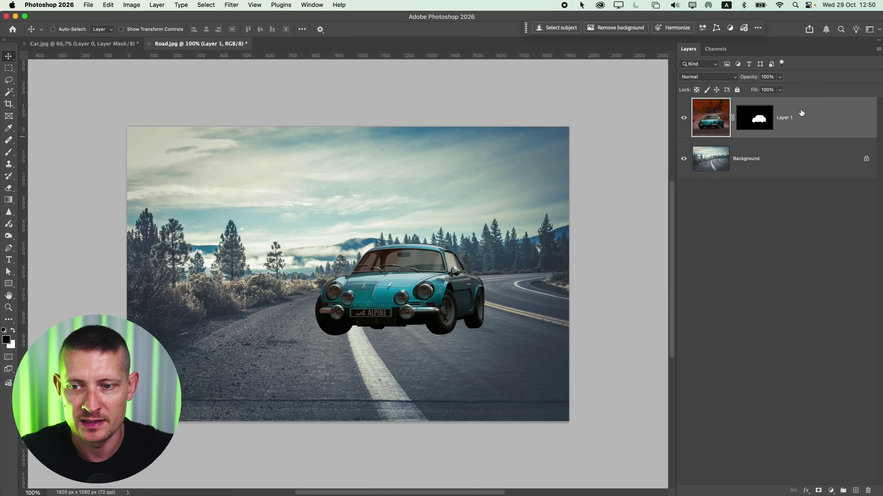
Step: Apply Harmonize to the car layer to match the road's colour and lighting
right_click(804, 113)
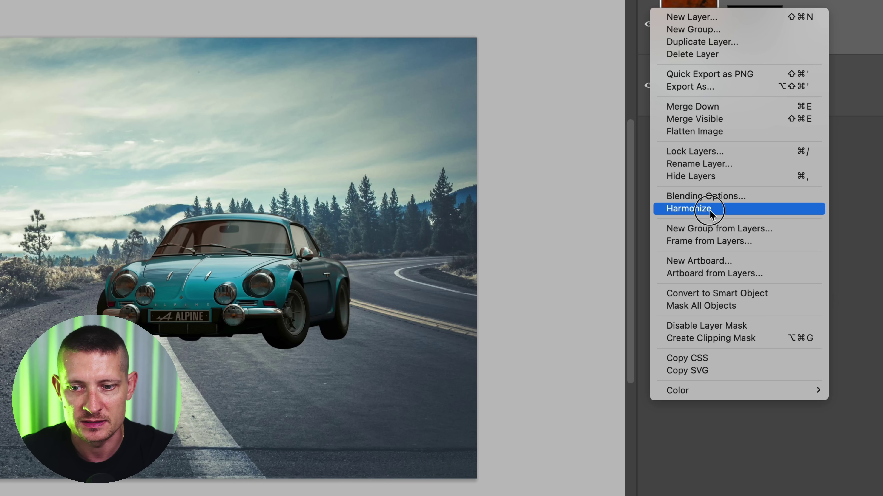
click(709, 210)
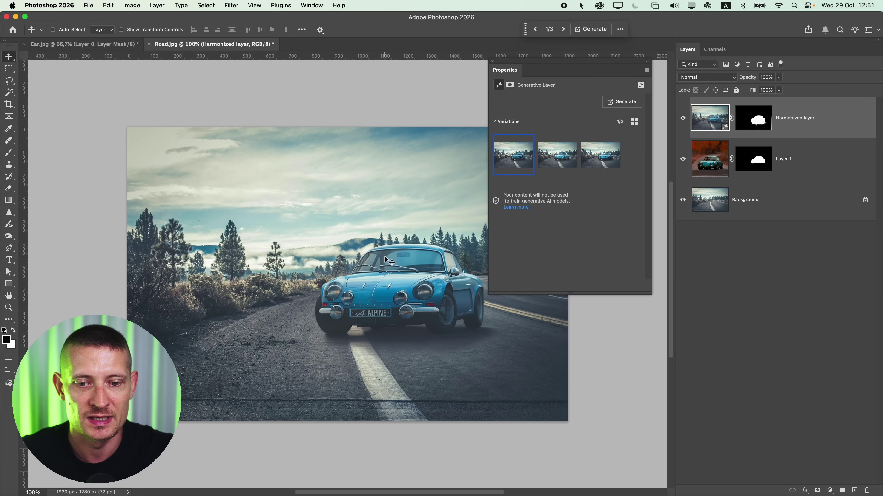
scroll(408, 265, up, 5)
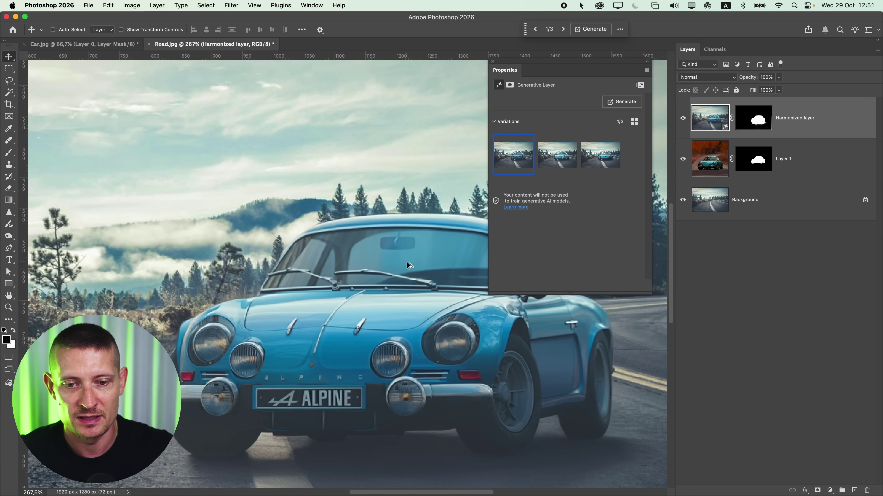
scroll(349, 267, up, 3)
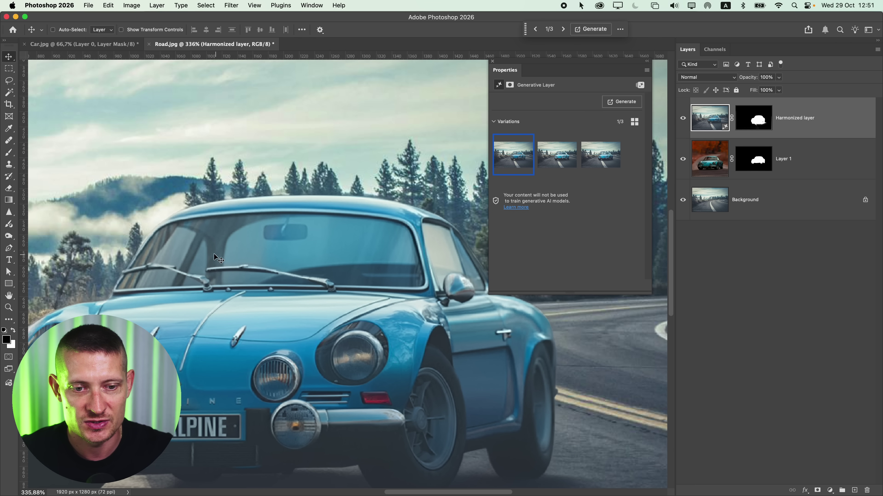
scroll(385, 268, down, 2)
mouse_move(554, 164)
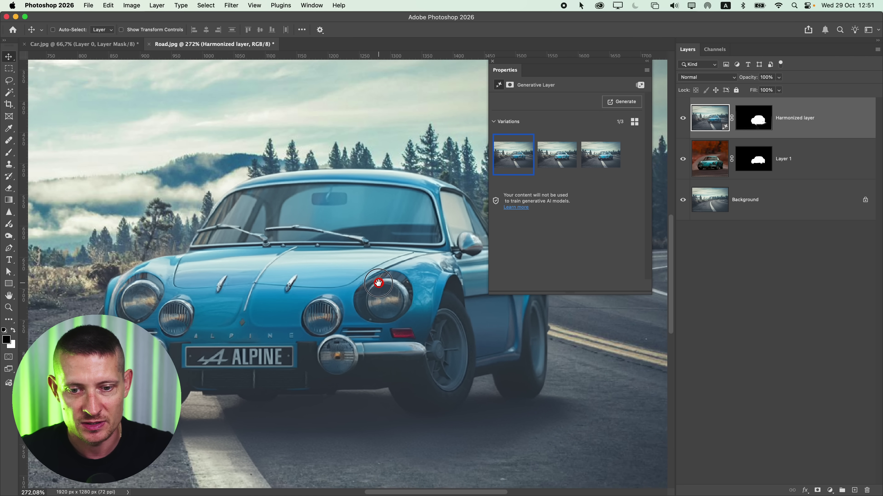
click(553, 163)
scroll(414, 275, down, 3)
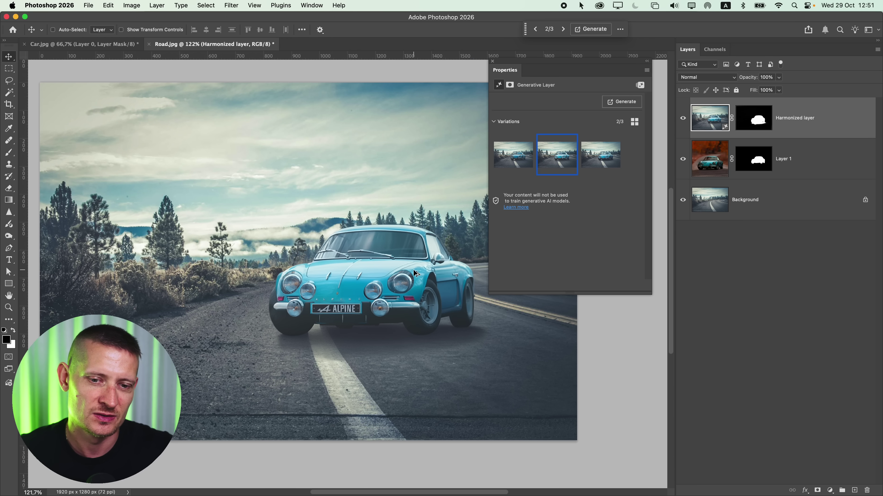
scroll(397, 271, up, 1)
scroll(397, 272, down, 2)
scroll(399, 273, up, 1)
click(601, 149)
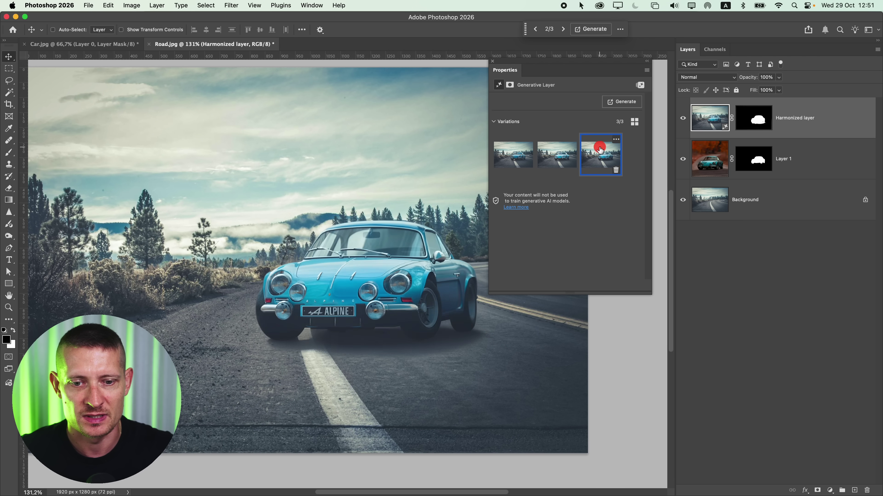
click(525, 159)
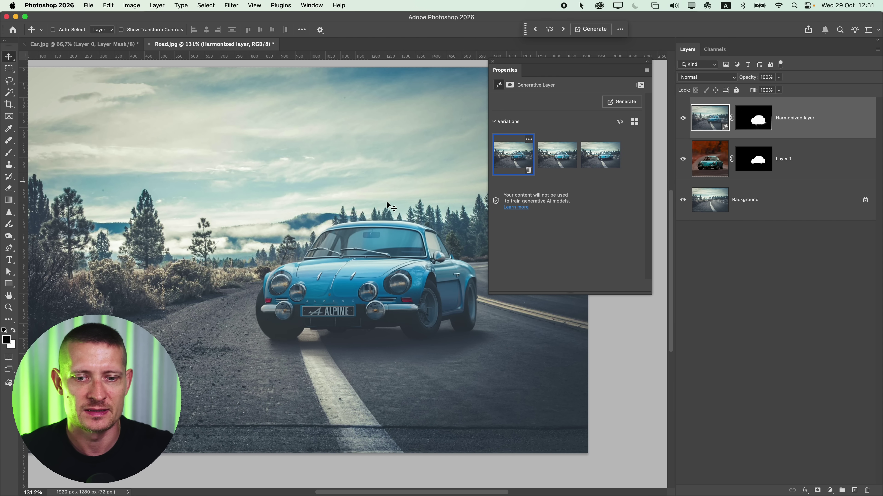
scroll(406, 222, down, 2)
scroll(382, 230, up, 1)
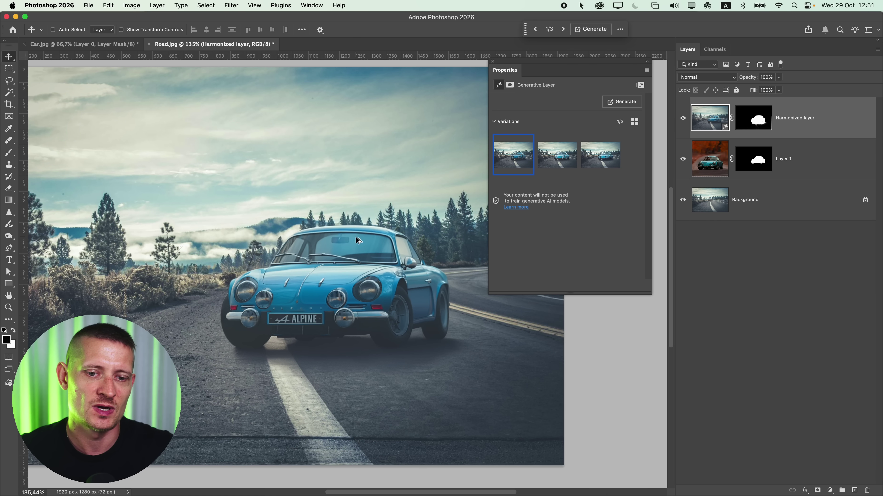
scroll(358, 239, down, 1)
scroll(359, 241, up, 1)
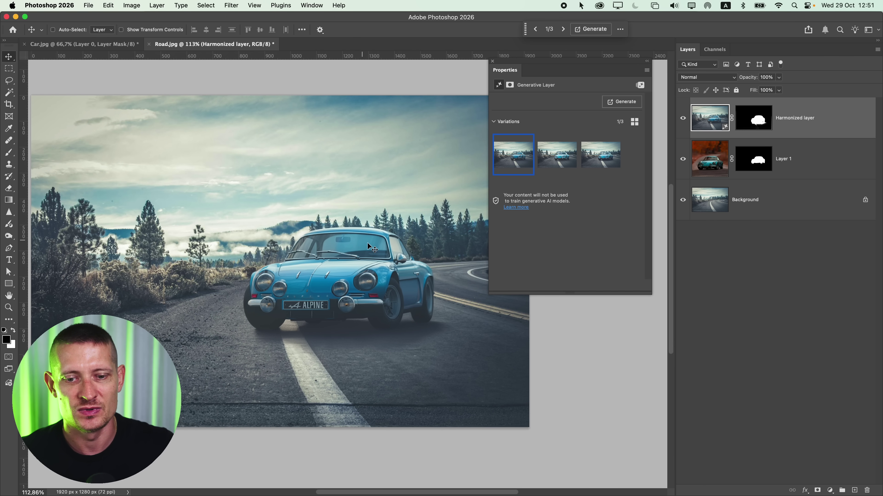
scroll(351, 336, up, 5)
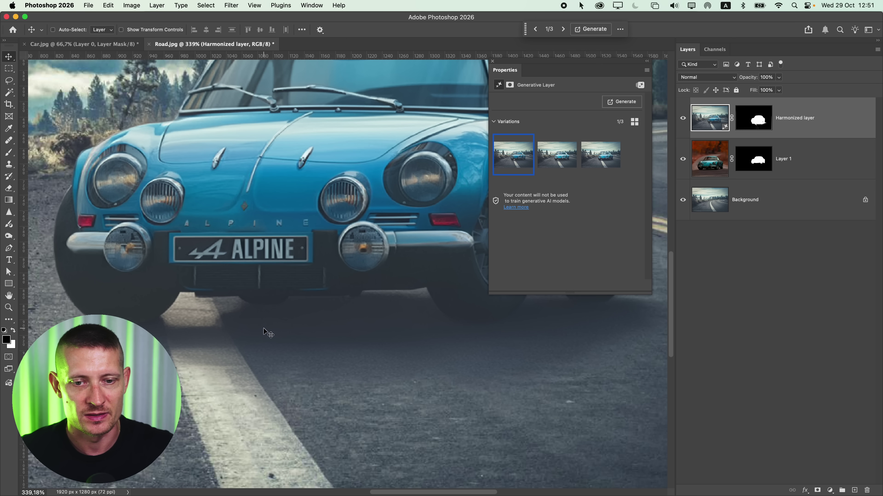
scroll(347, 296, down, 1)
scroll(439, 253, left, 3)
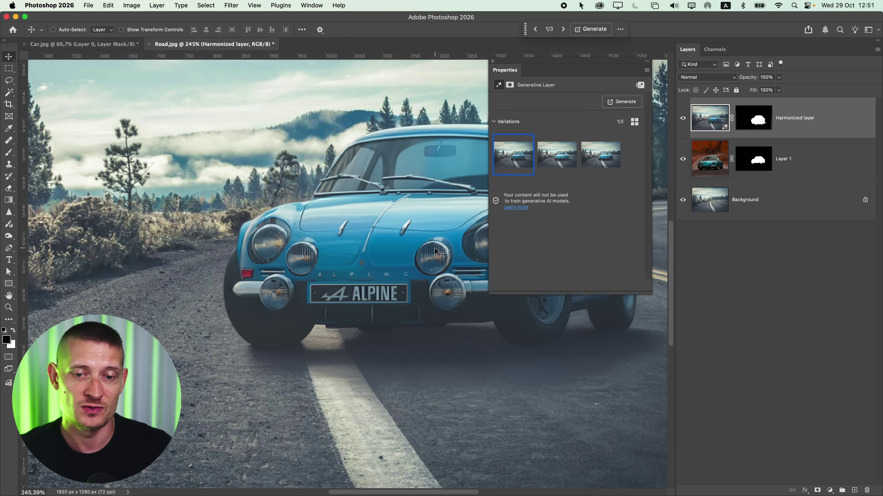
scroll(439, 253, right, 3)
scroll(372, 266, down, 1)
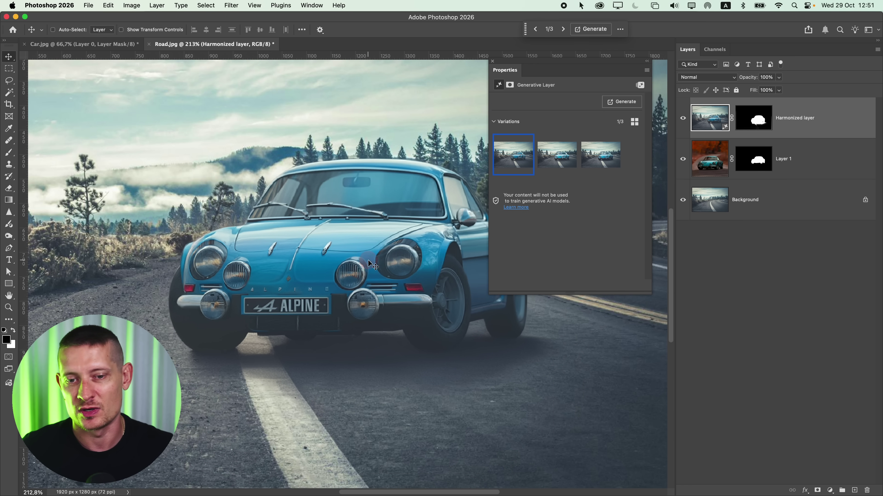
scroll(370, 264, down, 2)
scroll(379, 263, up, 2)
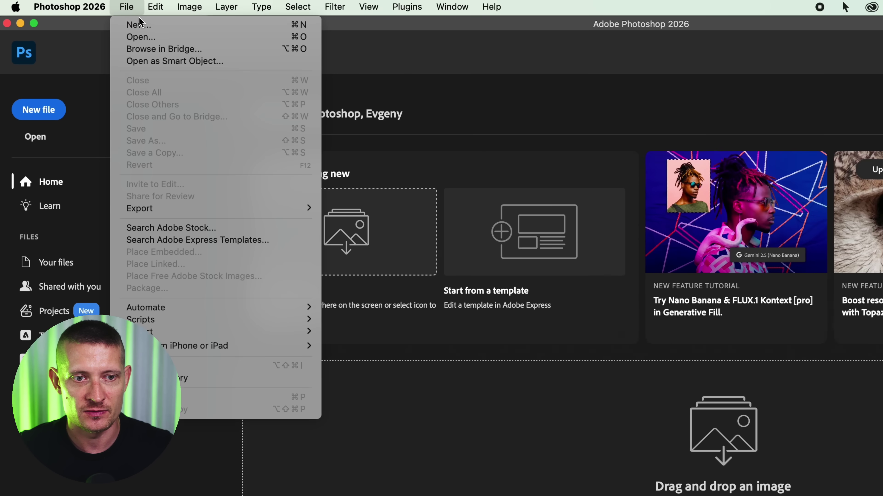
Step: Create a new blank document
click(91, 5)
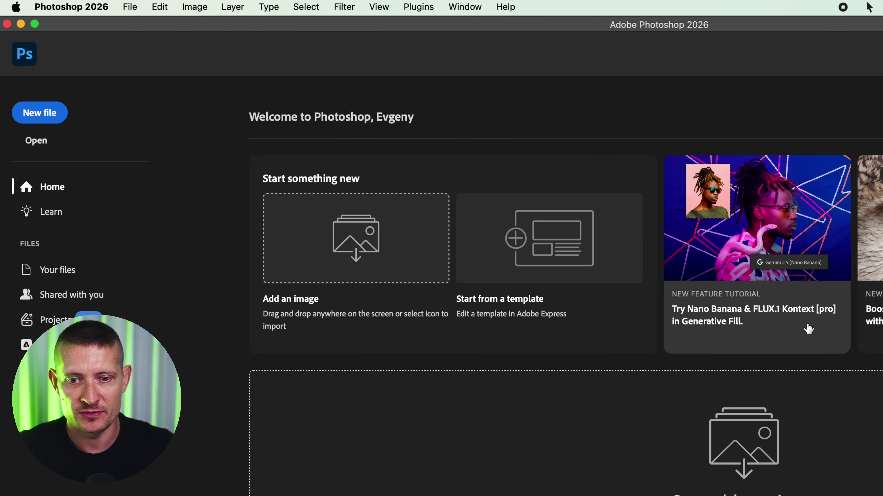
key(super+n)
key(Return)
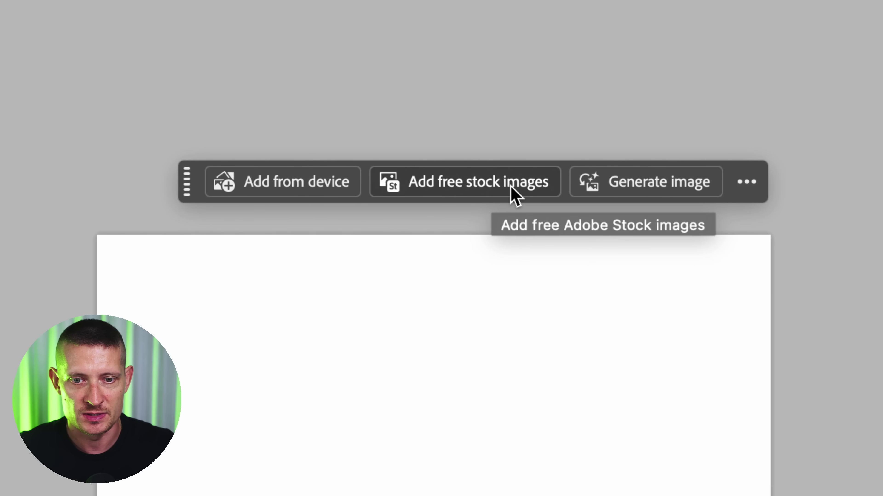
Step: Search free Adobe Stock images, add the beagle portrait, and enlarge it
click(511, 191)
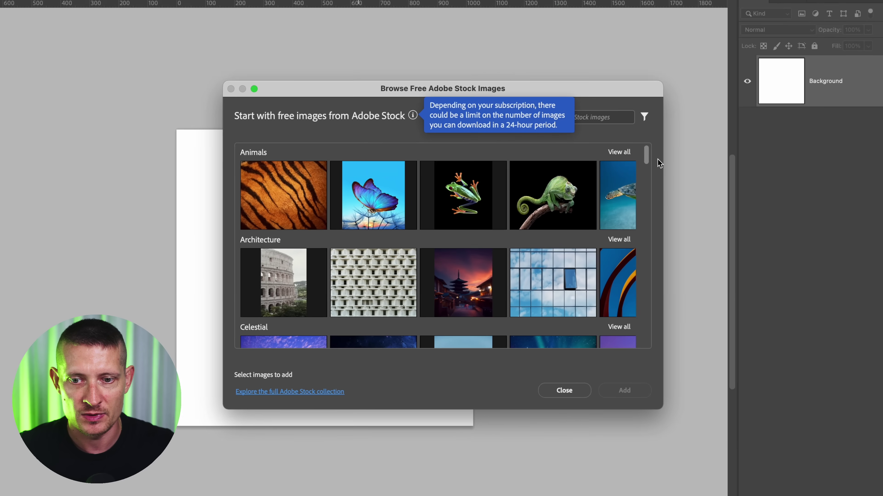
drag(603, 178, 602, 211)
drag(690, 187, 645, 99)
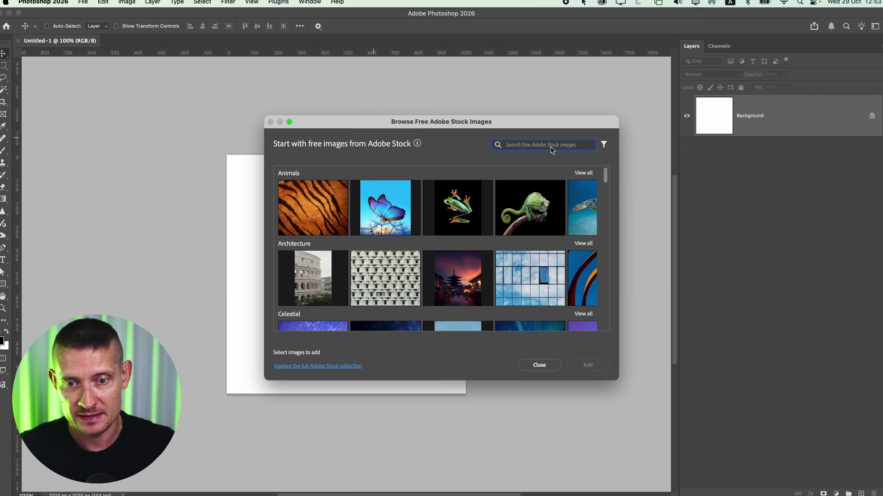
text(cat)
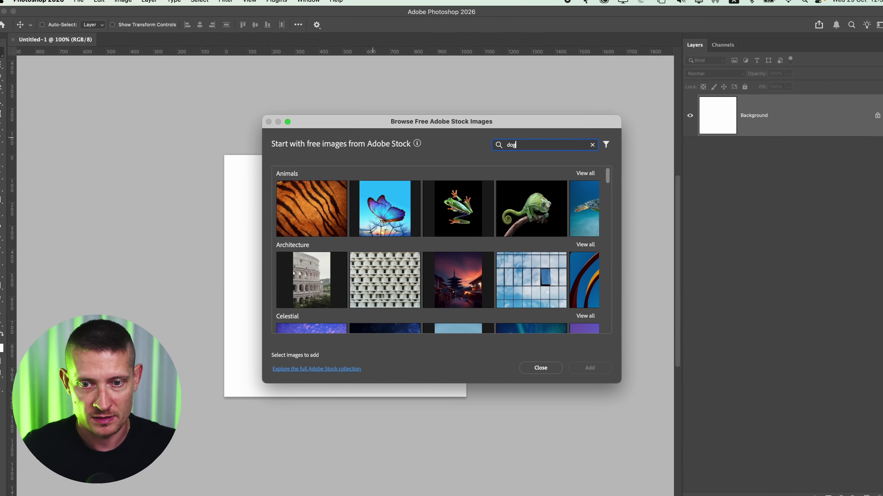
key(Return)
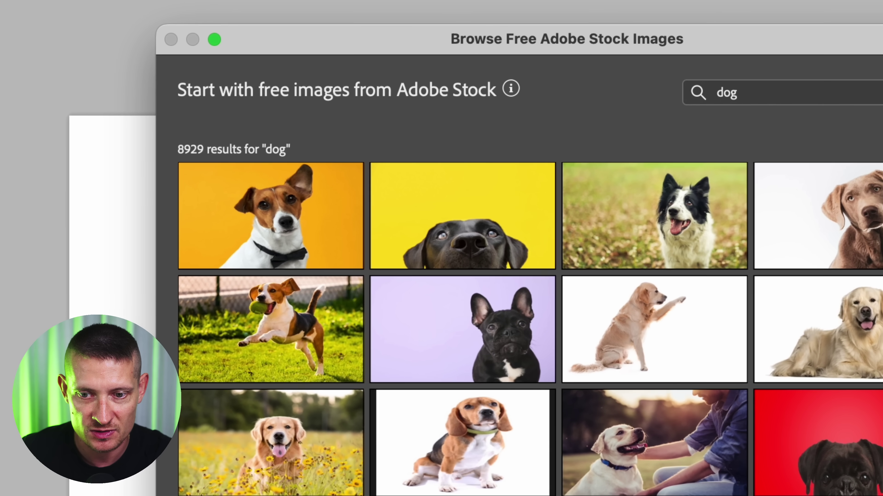
drag(701, 203, 694, 335)
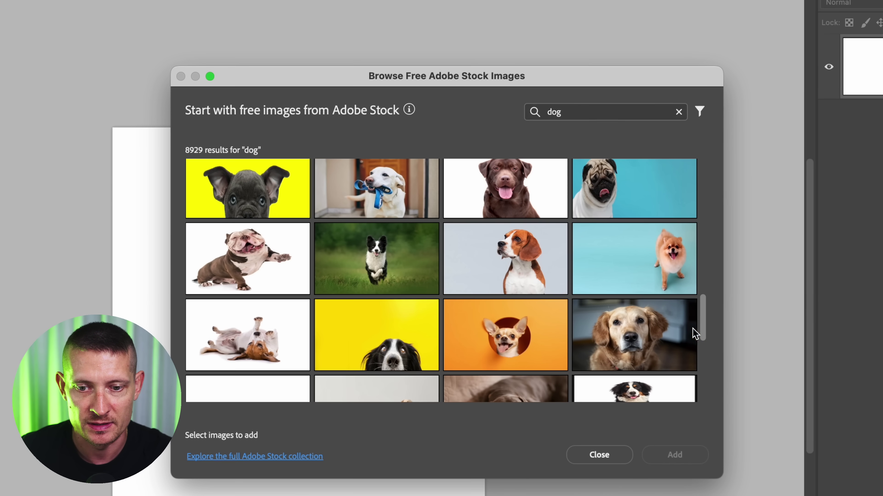
click(506, 258)
click(646, 454)
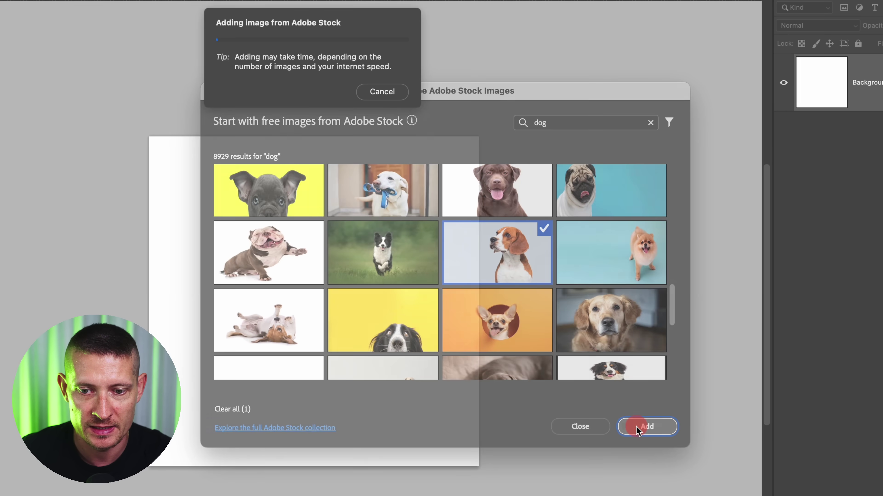
drag(470, 197, 619, 100)
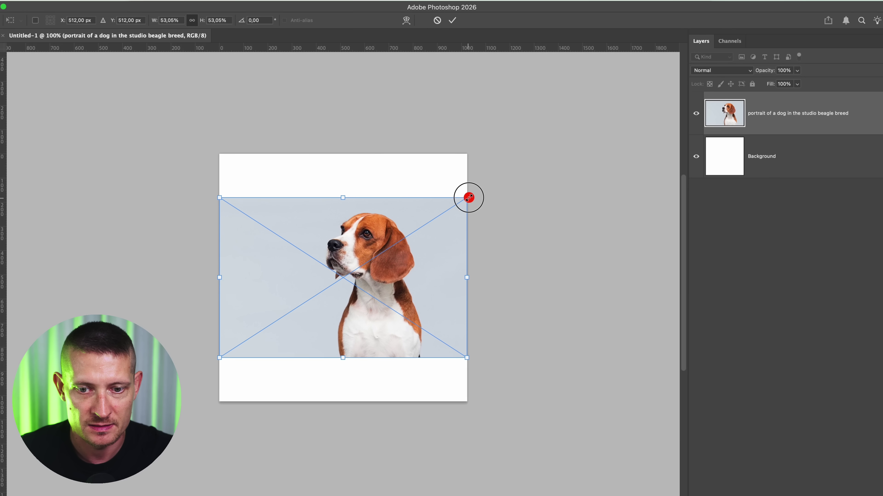
Step: Commit the beagle placement, then free-transform it up to fill the square canvas
double_click(392, 221)
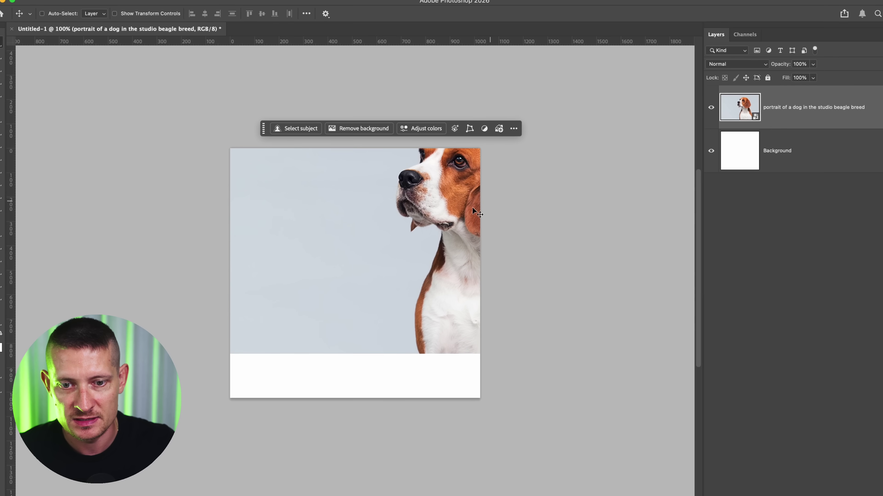
scroll(465, 205, up, 3)
scroll(453, 201, down, 3)
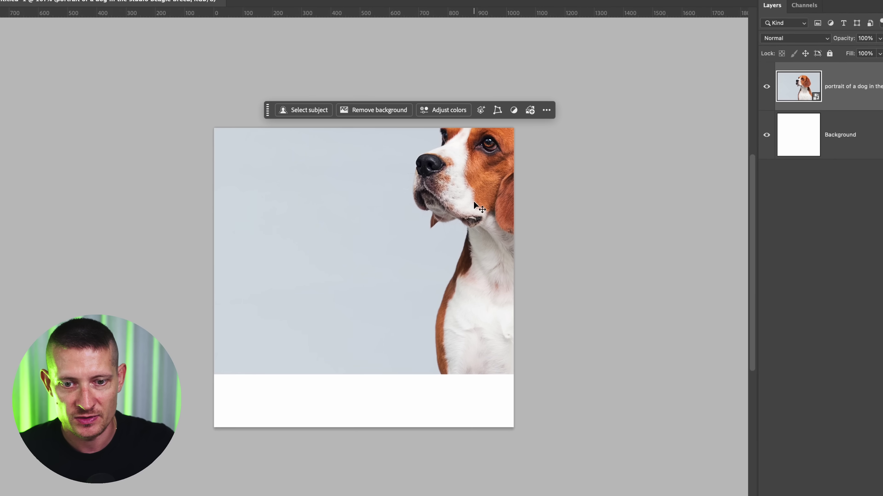
key(ctrl+t)
drag(213, 376, 38, 487)
double_click(430, 201)
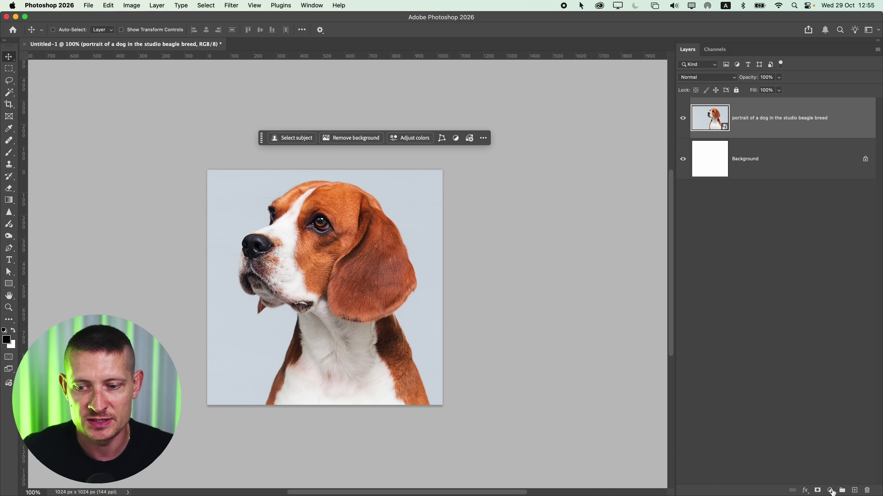
Step: Add a Color and vibrance adjustment layer, warming Temperature and raising Tint to +16
click(830, 491)
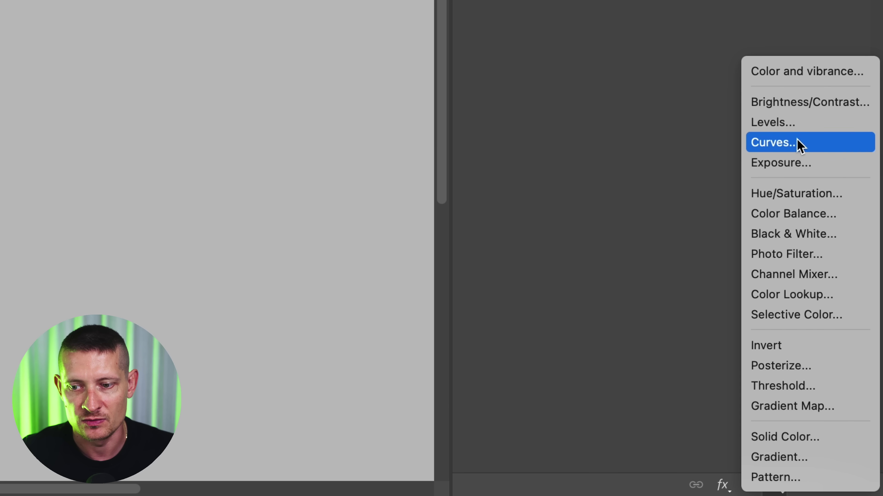
click(786, 72)
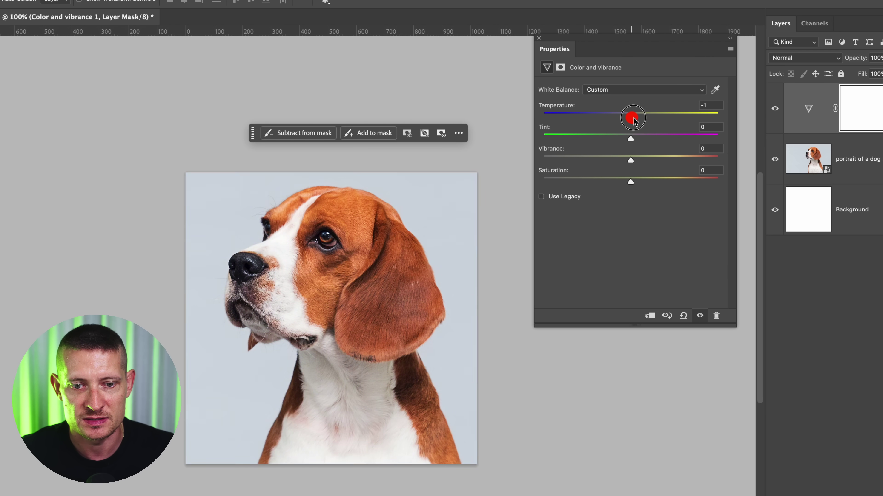
drag(633, 119, 642, 119)
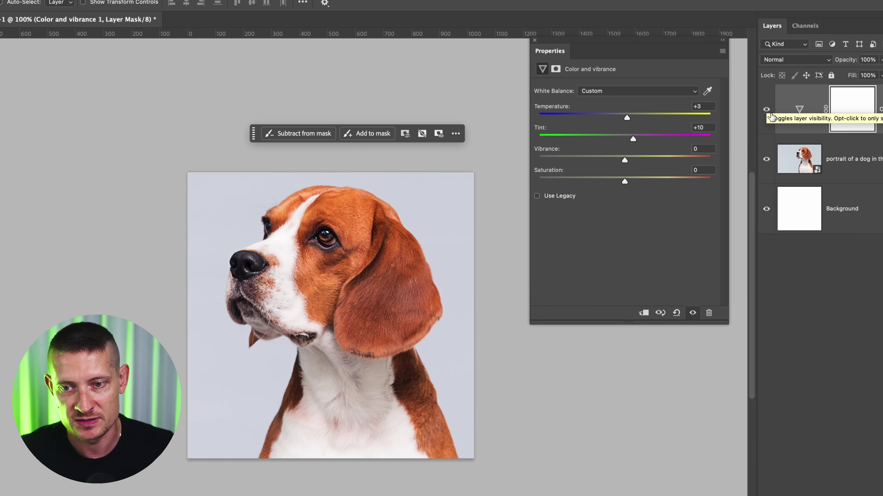
click(774, 108)
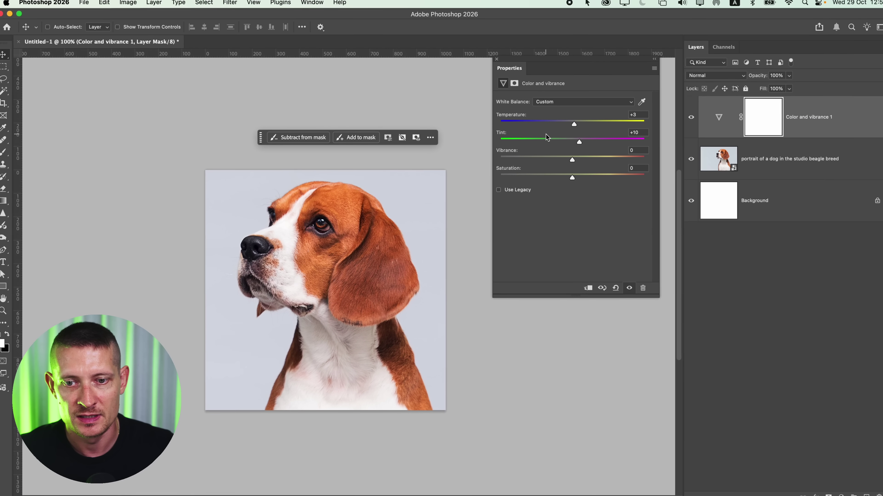
drag(579, 141, 585, 141)
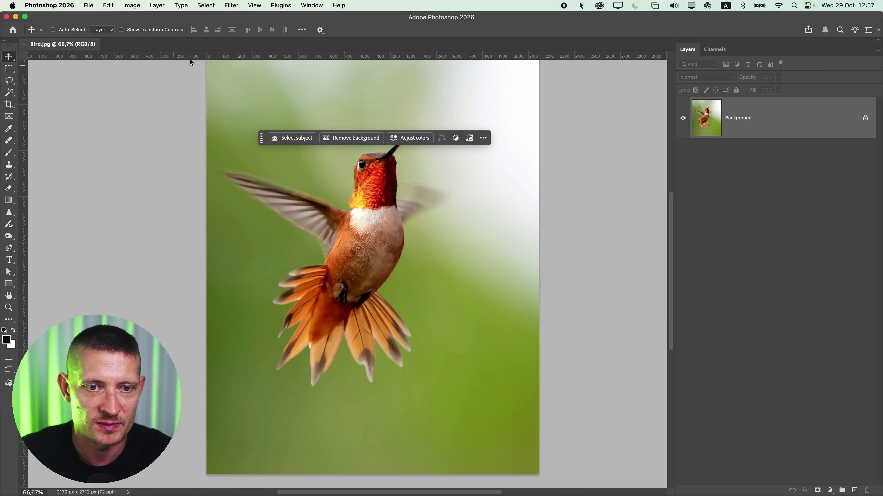
Step: Select the hummingbird with Select > Subject and mask it onto a transparent background
click(206, 5)
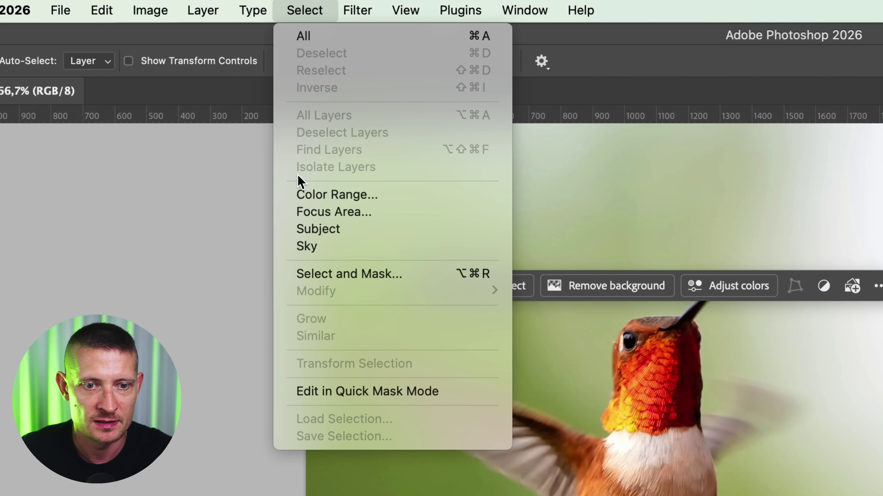
click(345, 229)
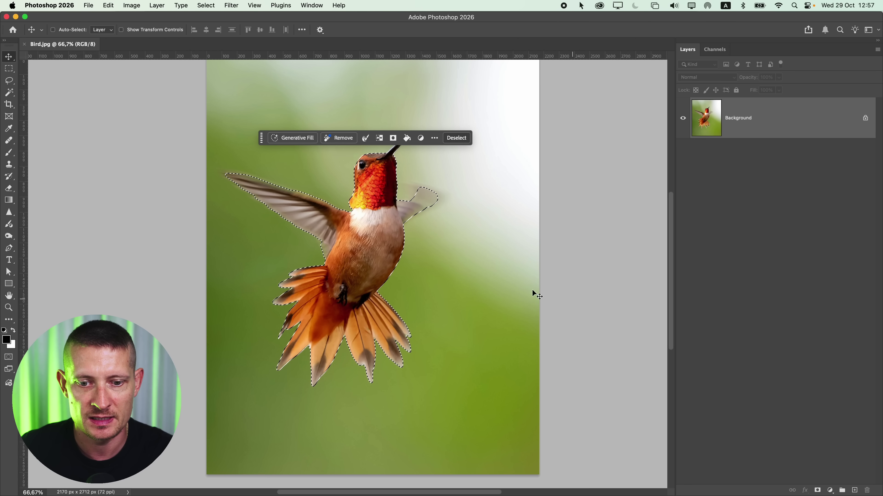
click(816, 490)
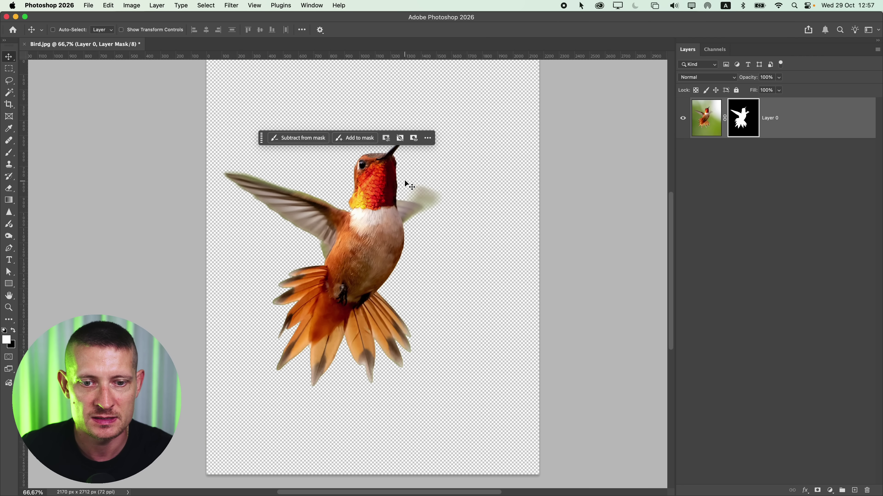
scroll(386, 227, up, 1)
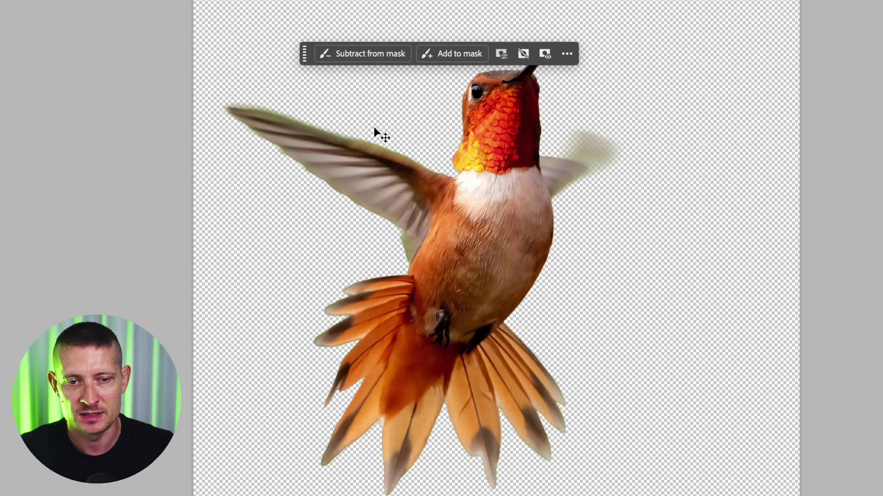
scroll(454, 175, up, 3)
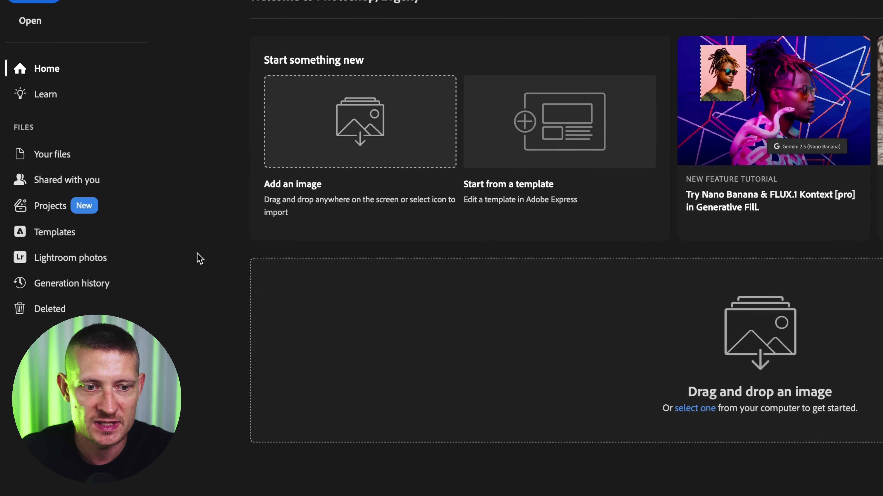
Step: Browse Express Social post templates and open the Beige Photography Facebook Post template
click(68, 235)
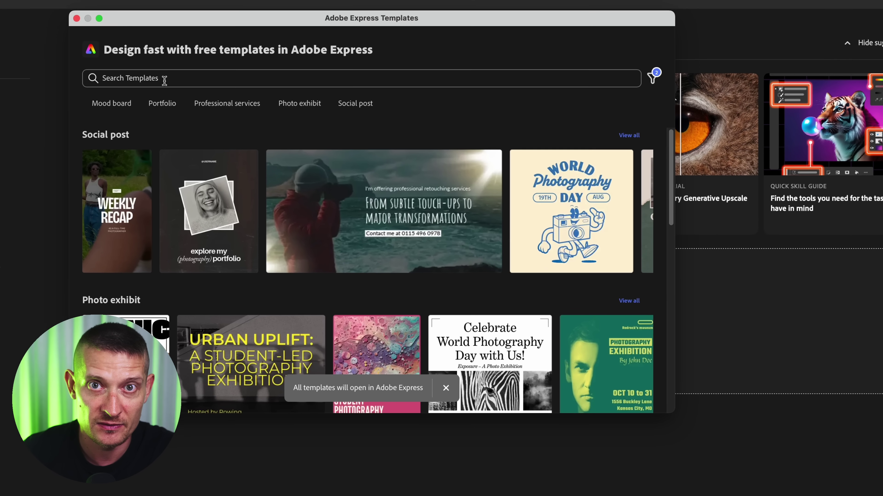
drag(685, 423, 881, 494)
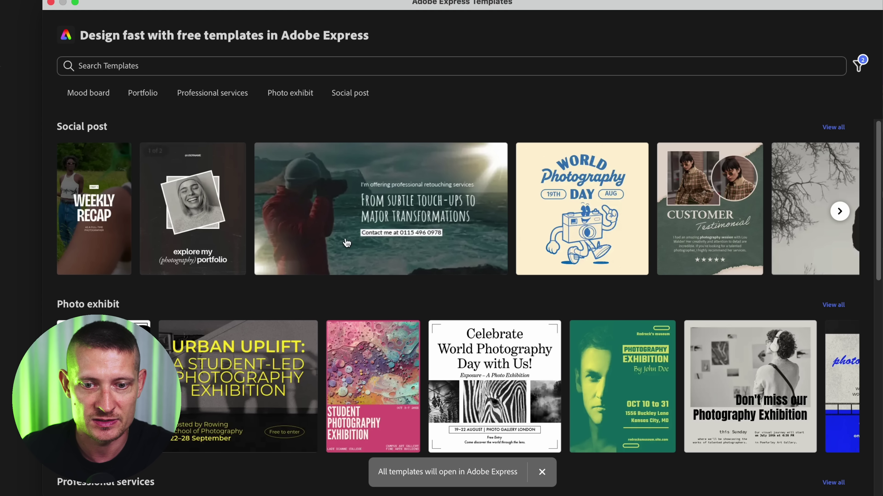
click(840, 211)
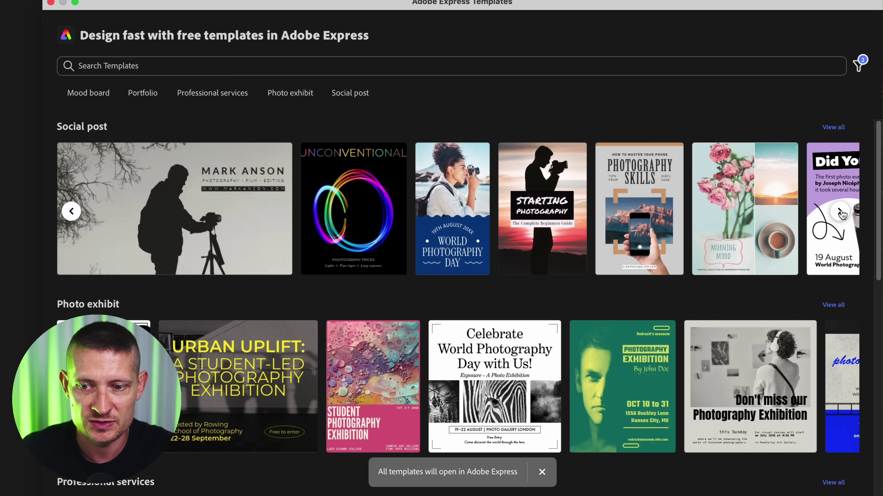
click(839, 211)
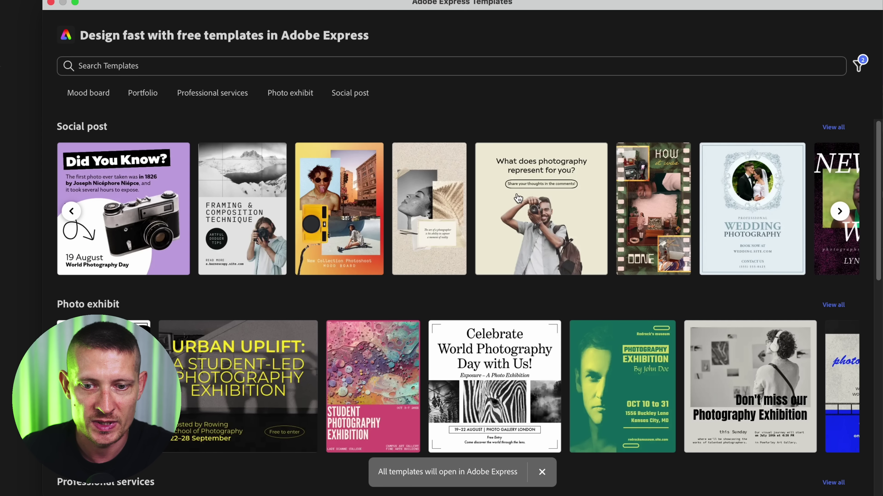
click(518, 198)
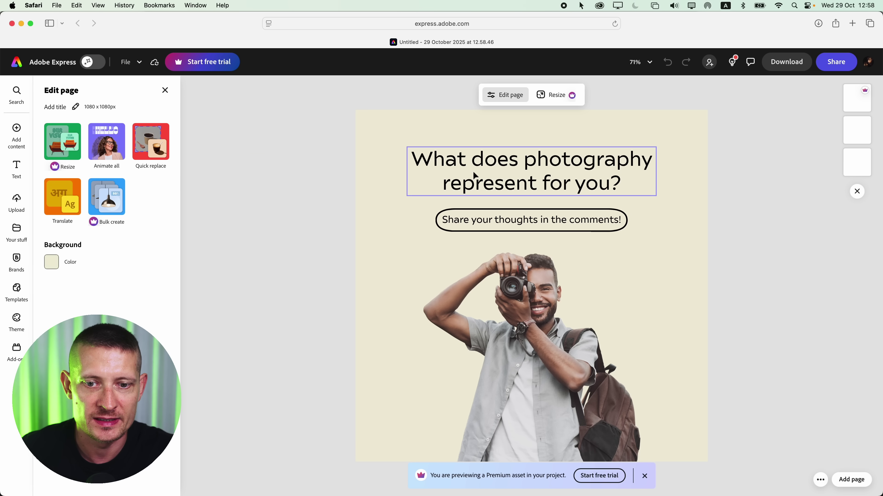
double_click(474, 170)
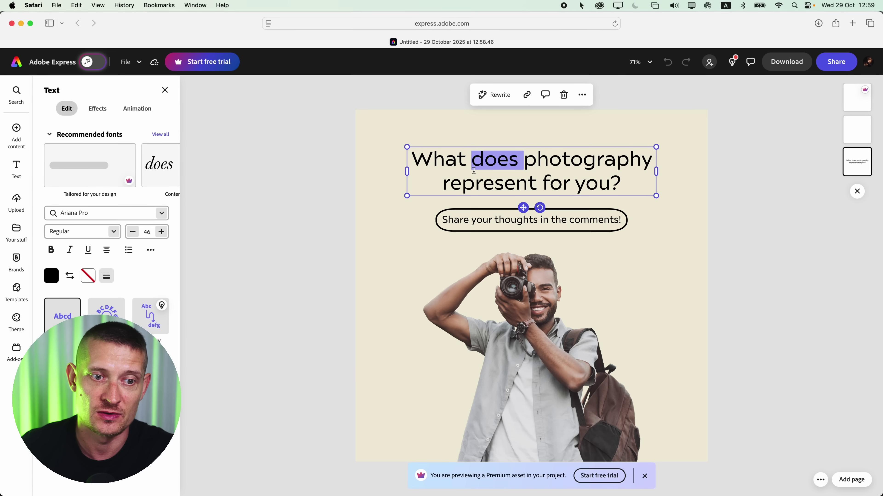
double_click(529, 162)
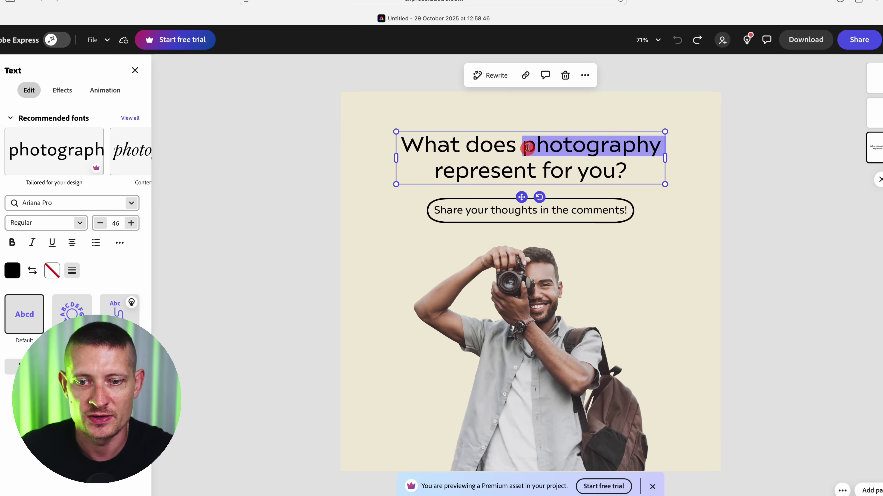
key(Escape)
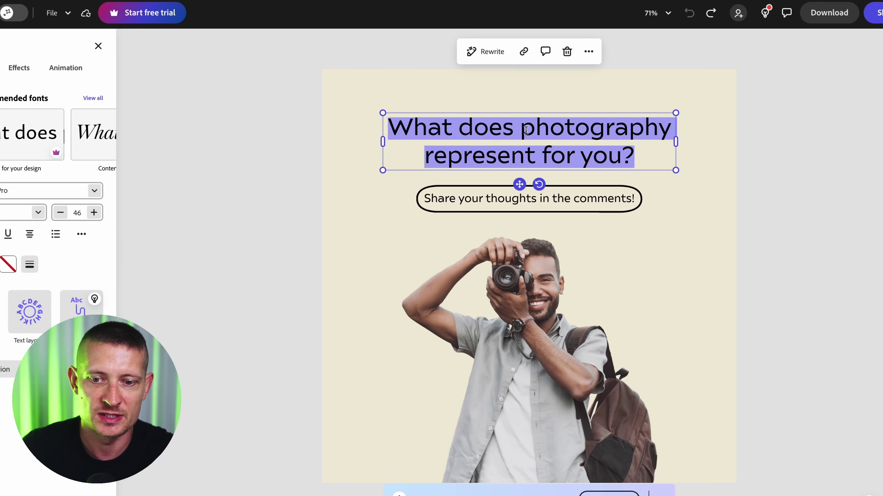
click(527, 287)
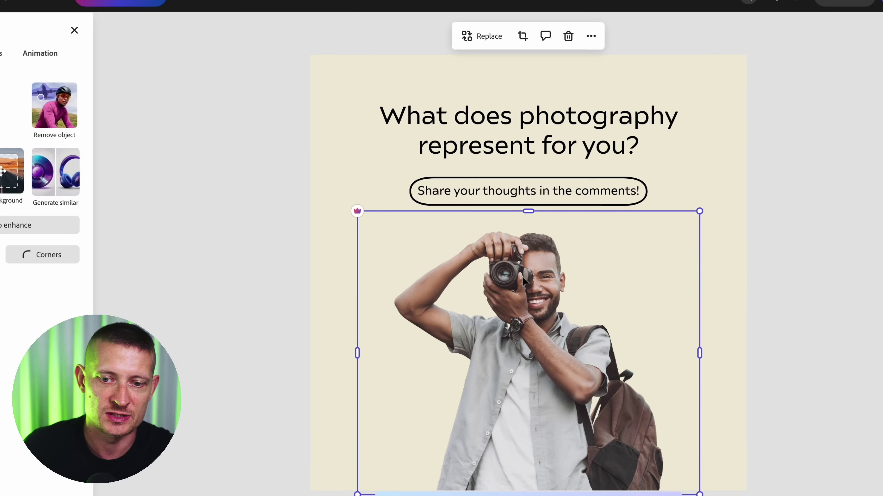
click(511, 186)
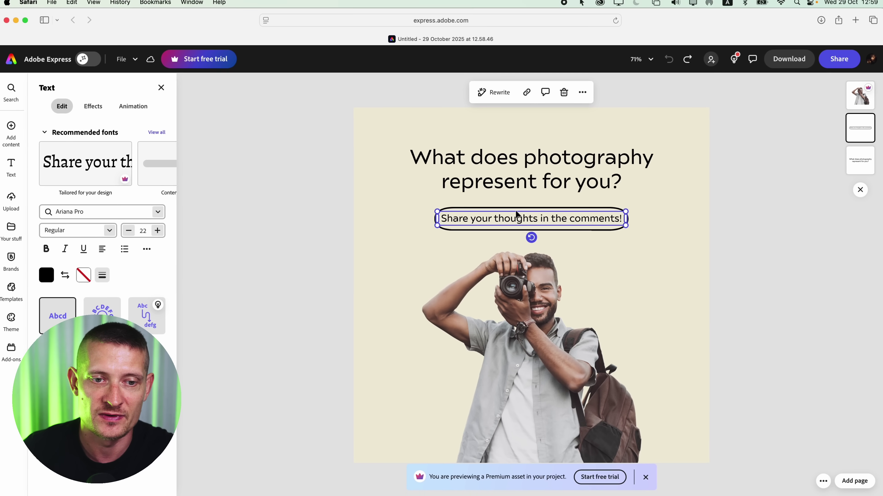
mouse_move(13, 13)
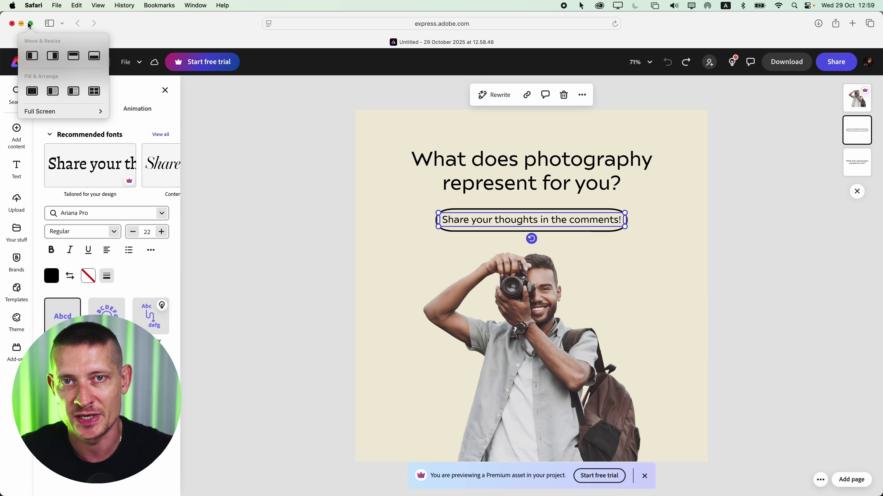
click(325, 197)
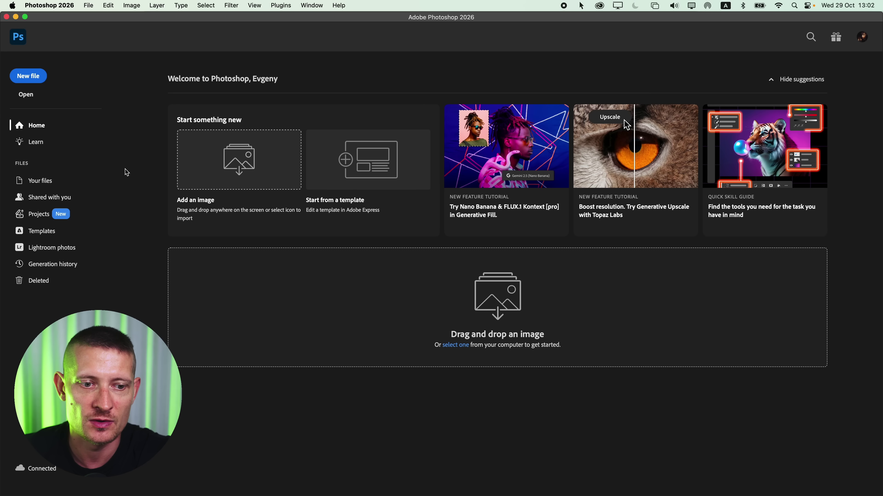
Step: Go to the Projects page from the Home screen sidebar
click(54, 216)
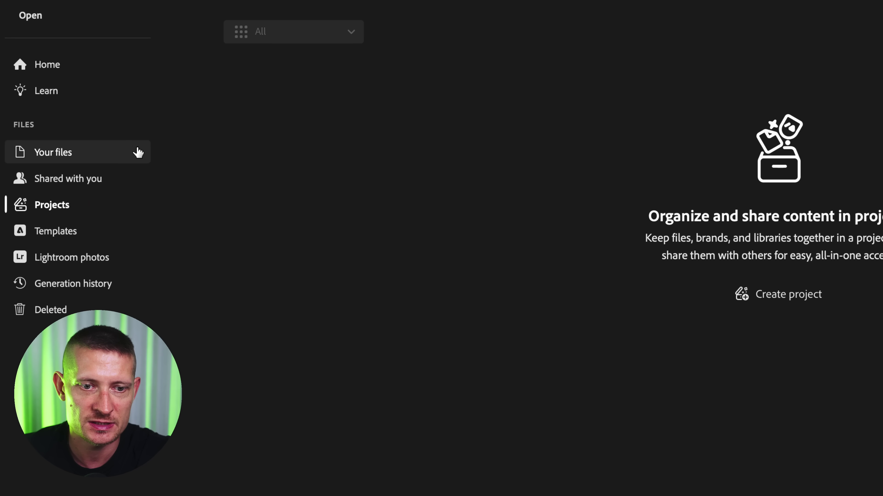